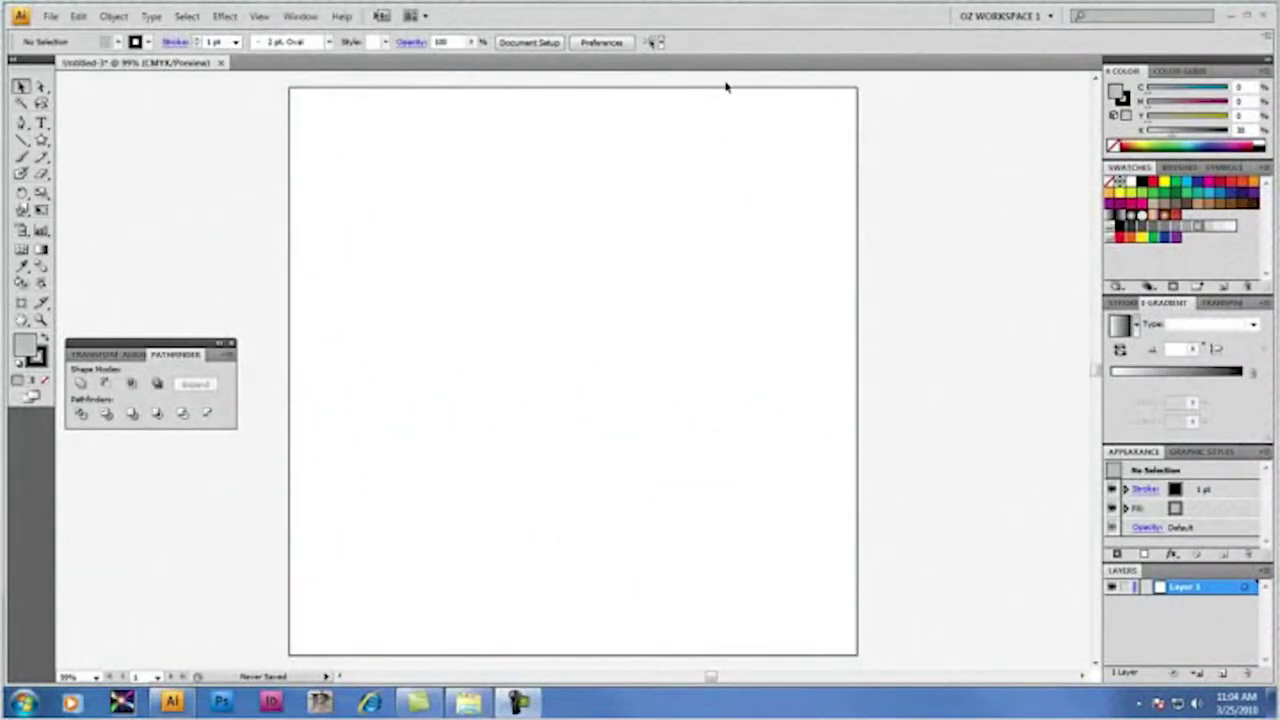
From Window > Swatch Libraries, open Roland VersaWorks, Roland Metallic Color and Roland Metallic Color System Library.
click(298, 17)
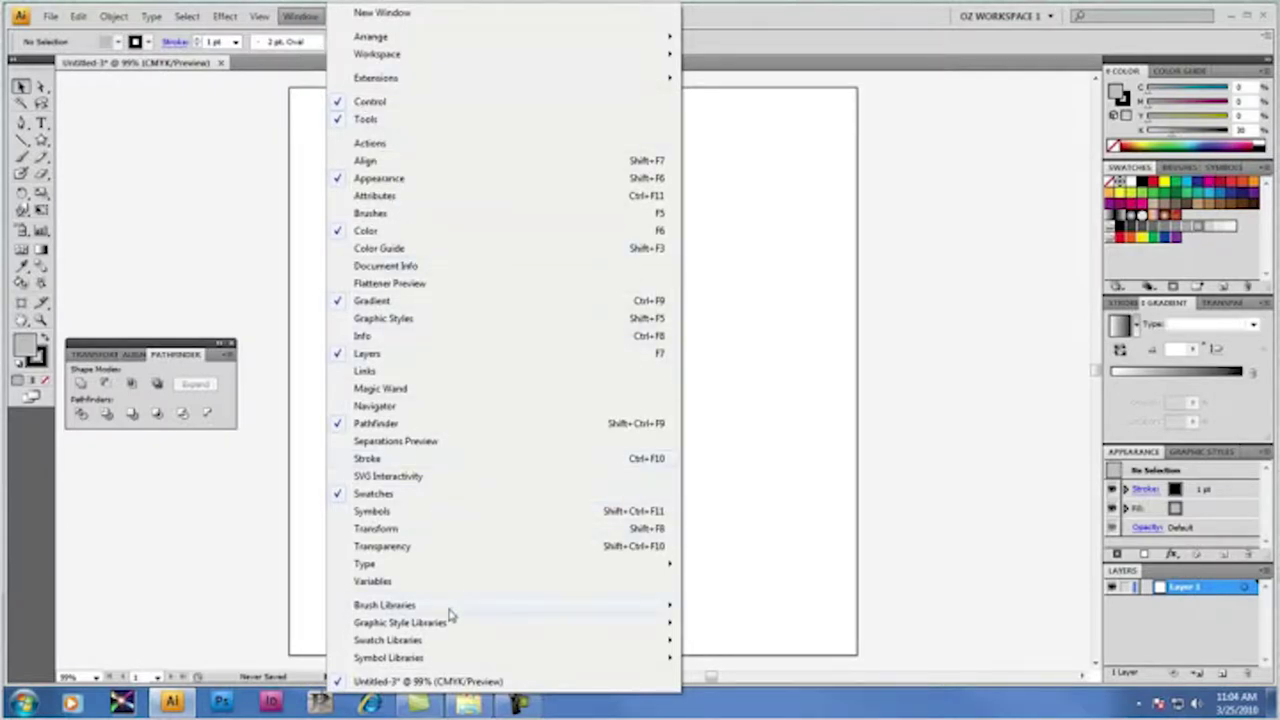
mouse_move(441, 641)
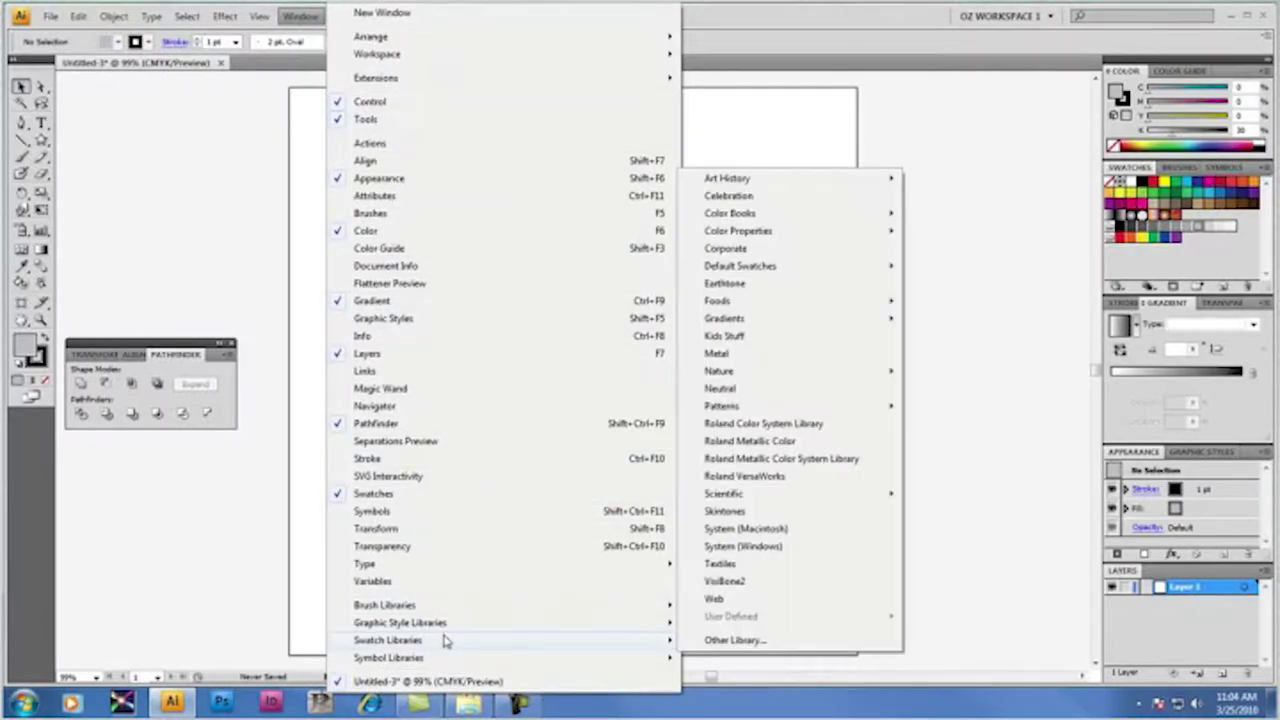
click(808, 485)
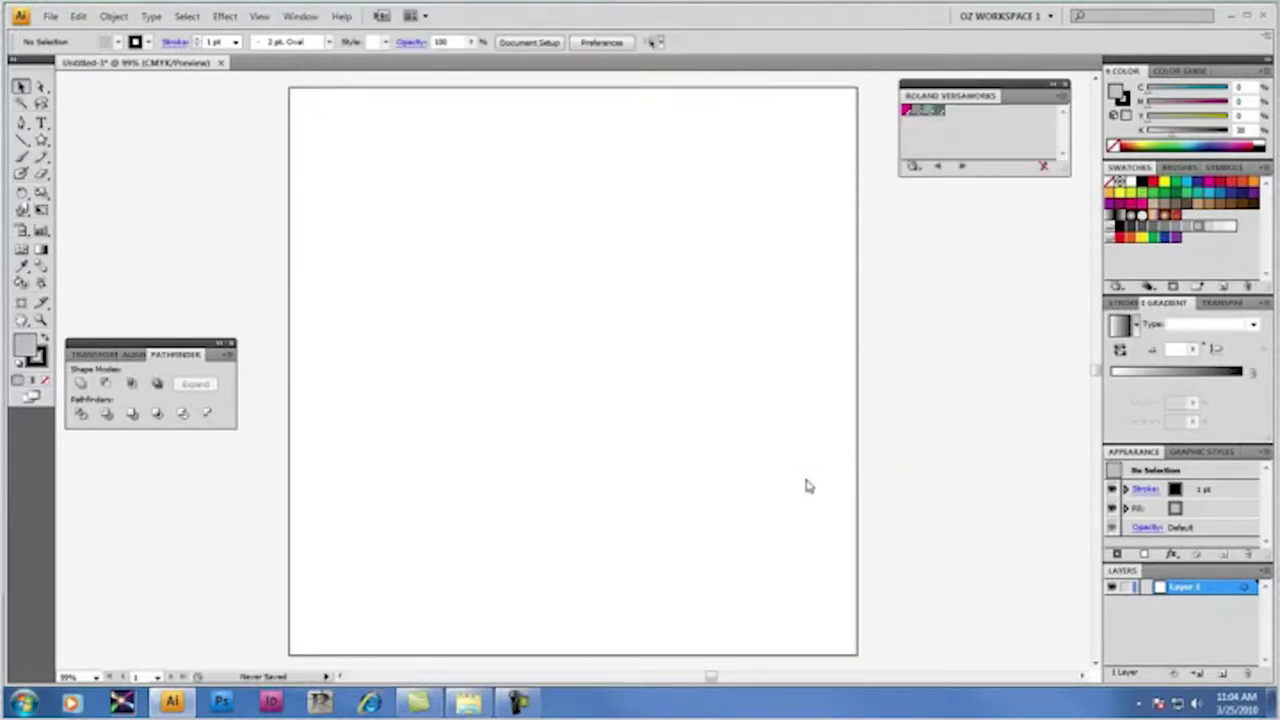
click(304, 17)
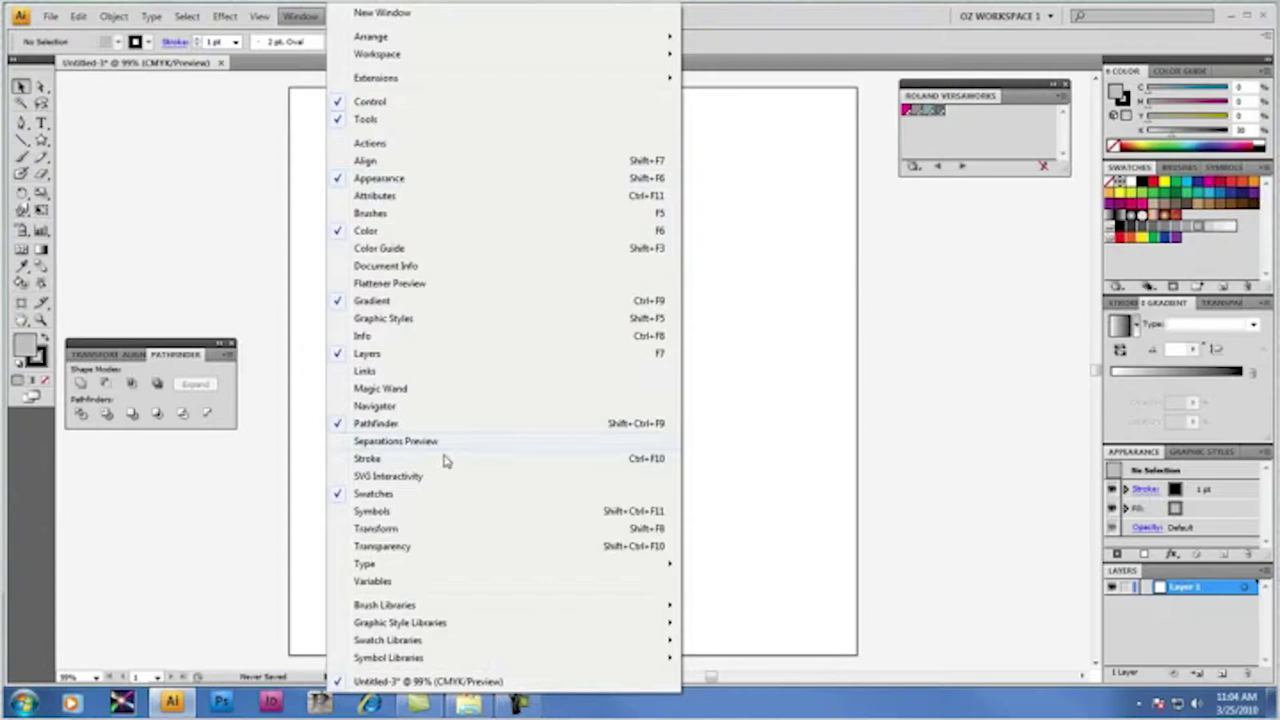
mouse_move(516, 641)
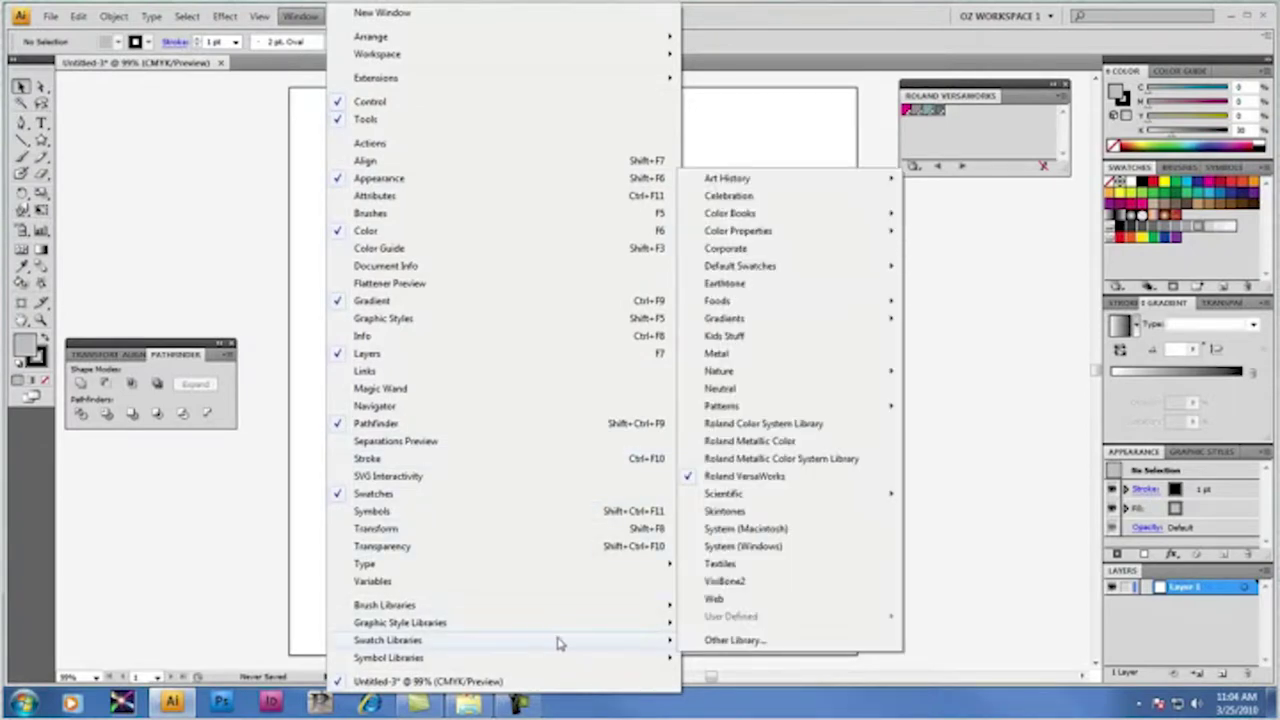
click(809, 446)
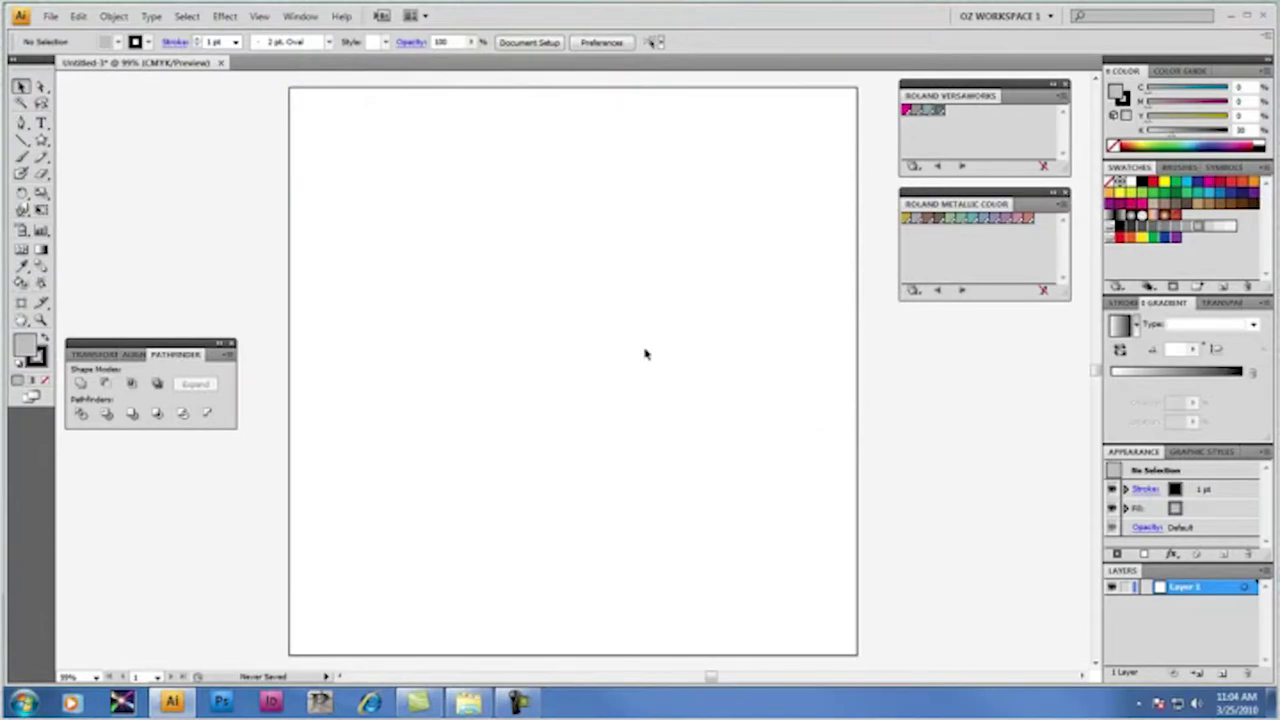
click(312, 18)
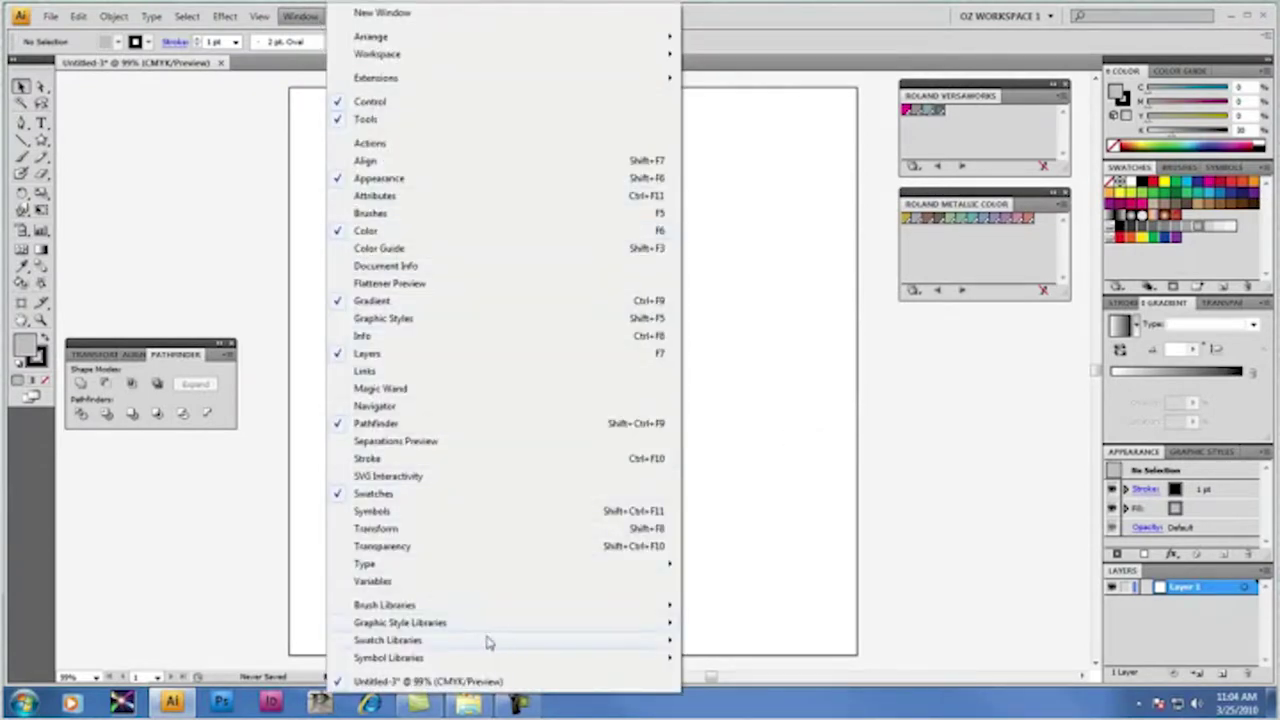
mouse_move(489, 642)
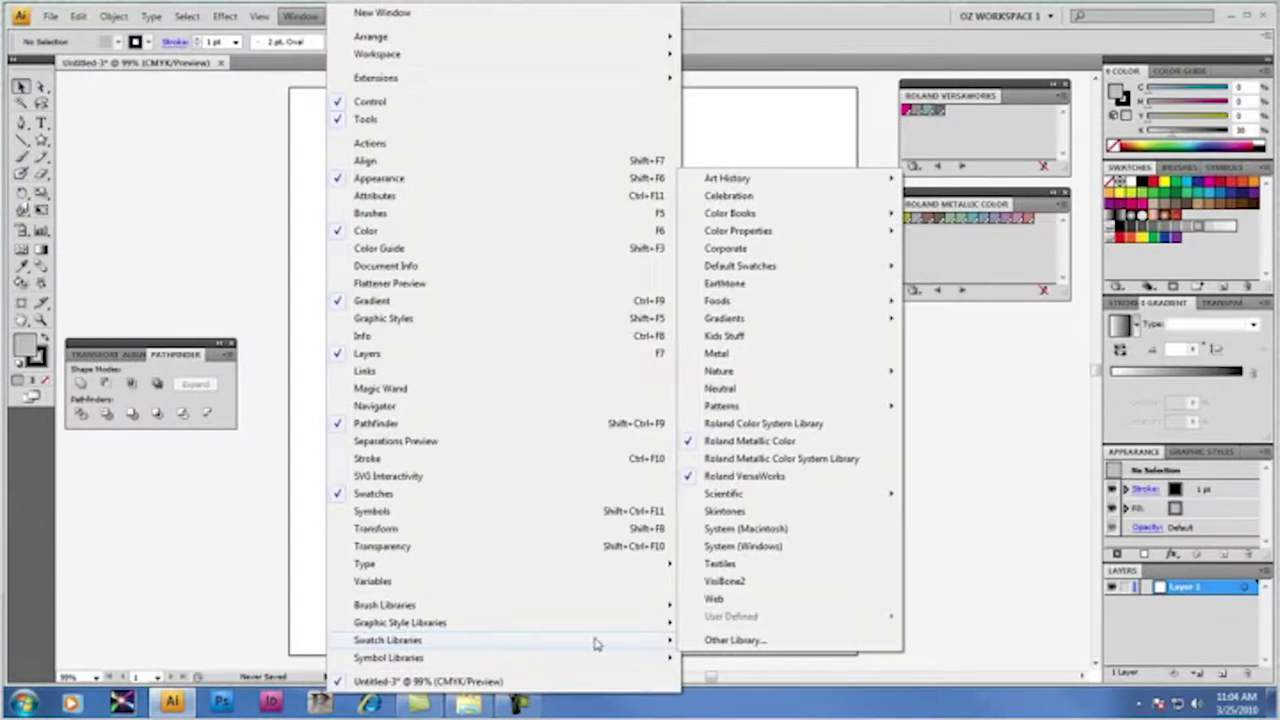
click(801, 460)
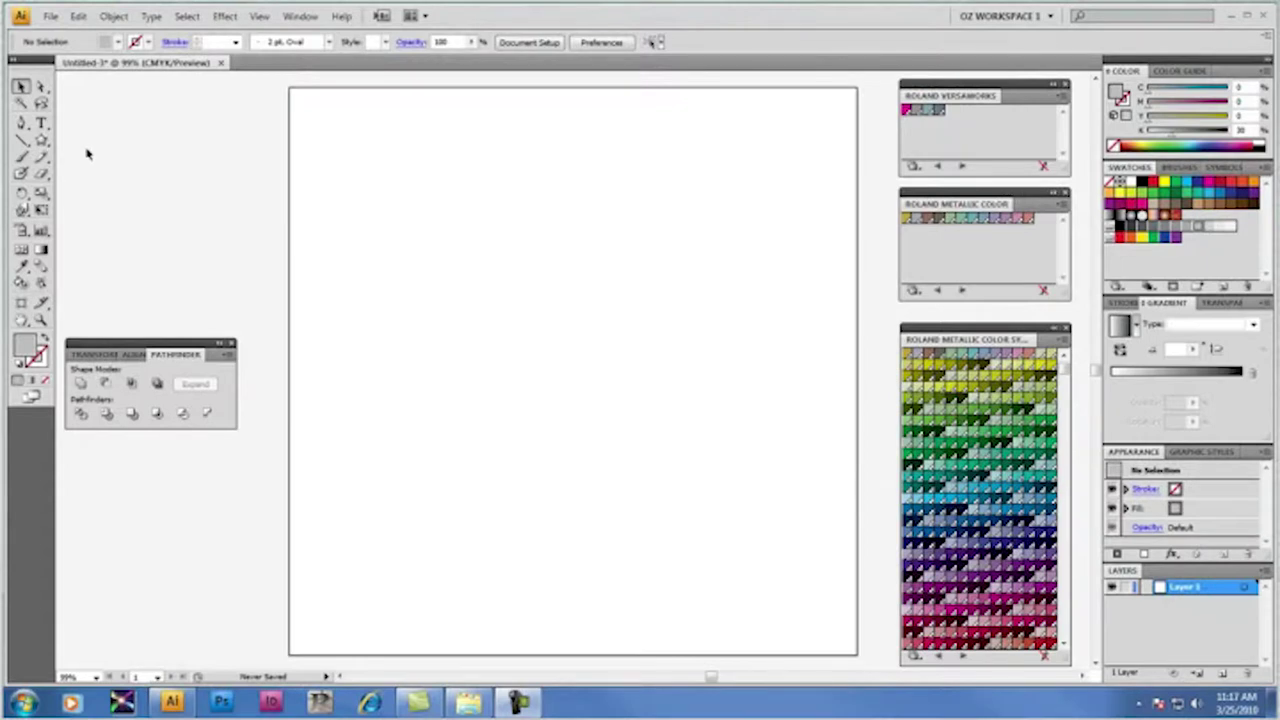
With the Star tool, drag a five-pointed star out from the artboard centre to fill most of the page.
click(42, 142)
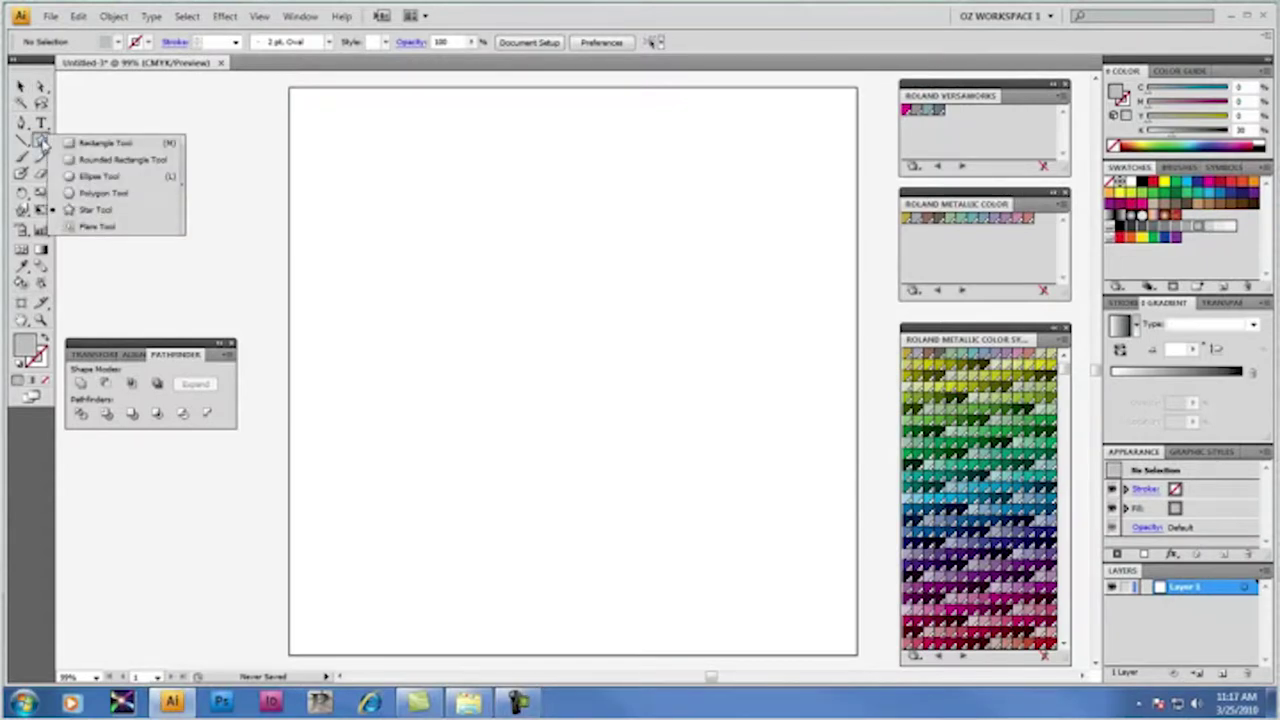
drag(42, 142, 95, 210)
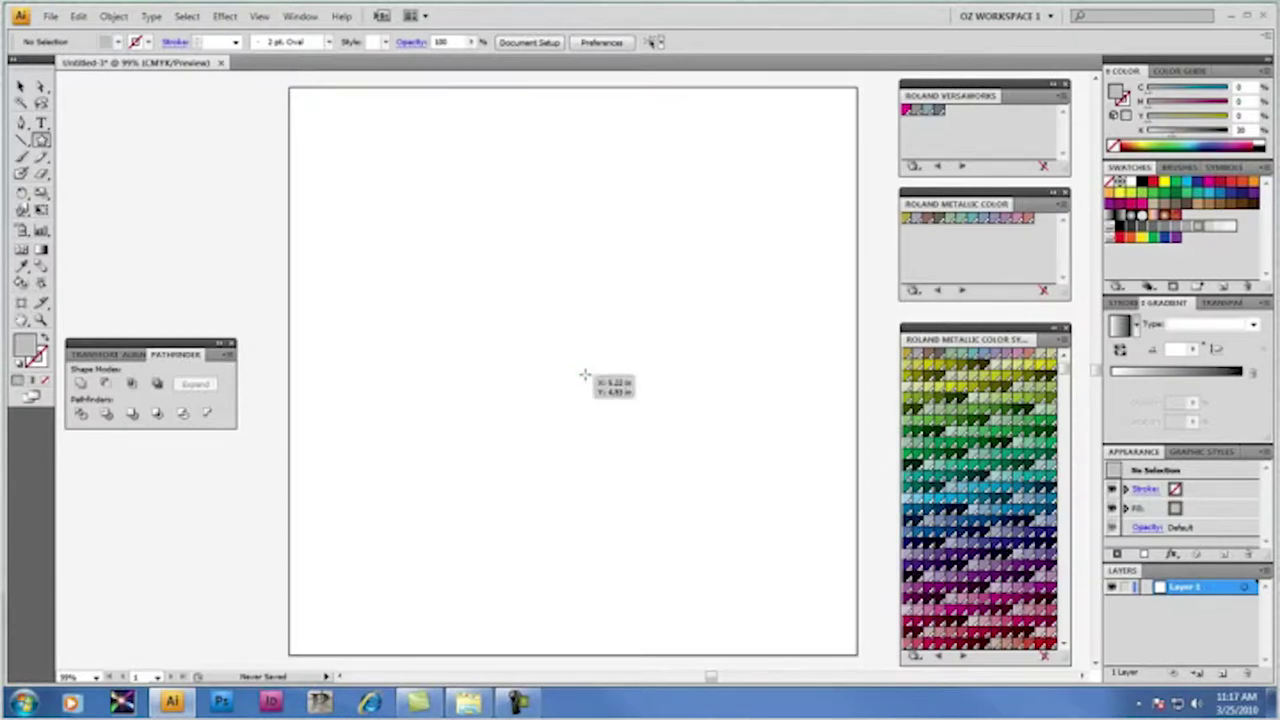
drag(585, 374, 371, 223)
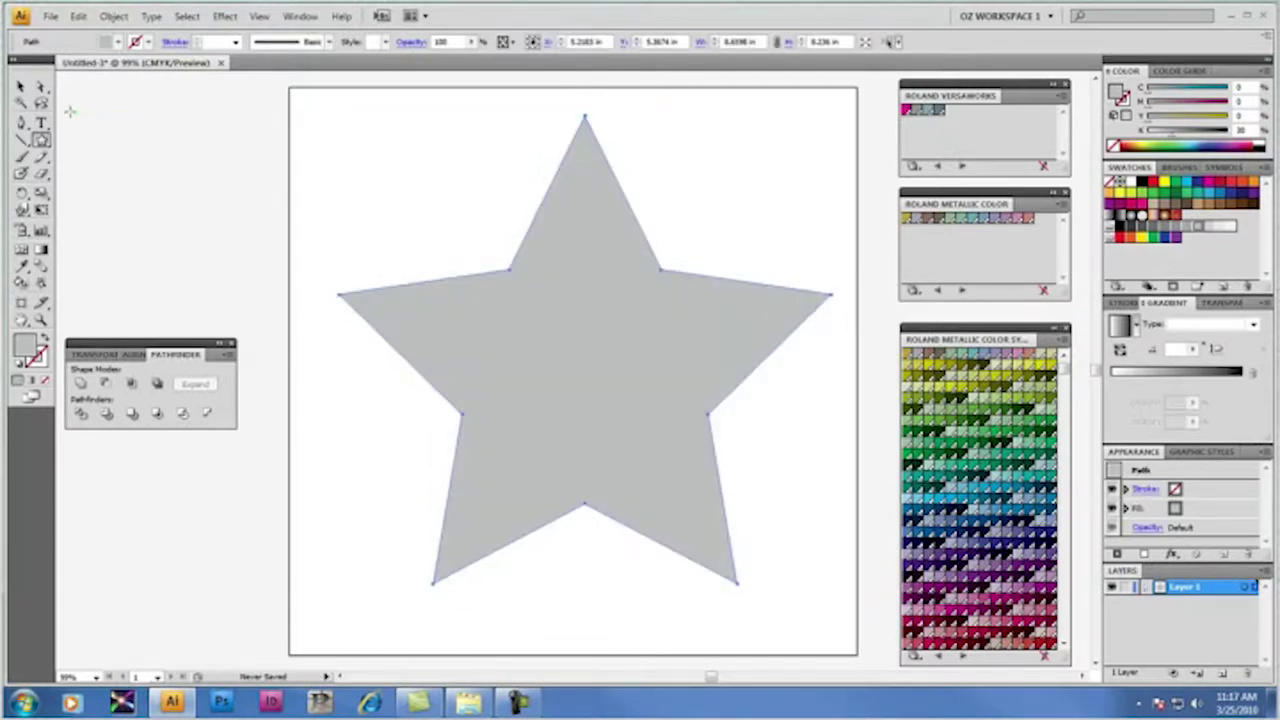
Nudge the star slightly left and fill it with the RDG_MetallicSilver VersaWorks swatch.
click(20, 87)
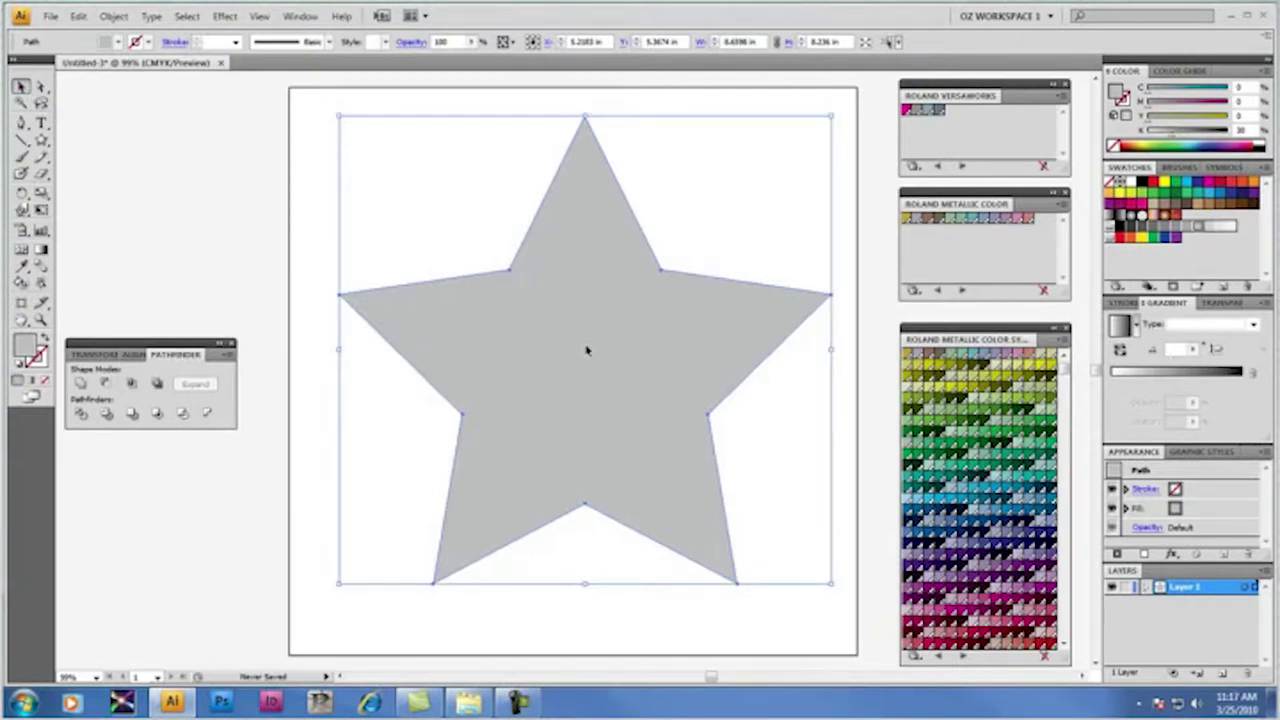
drag(587, 350, 572, 351)
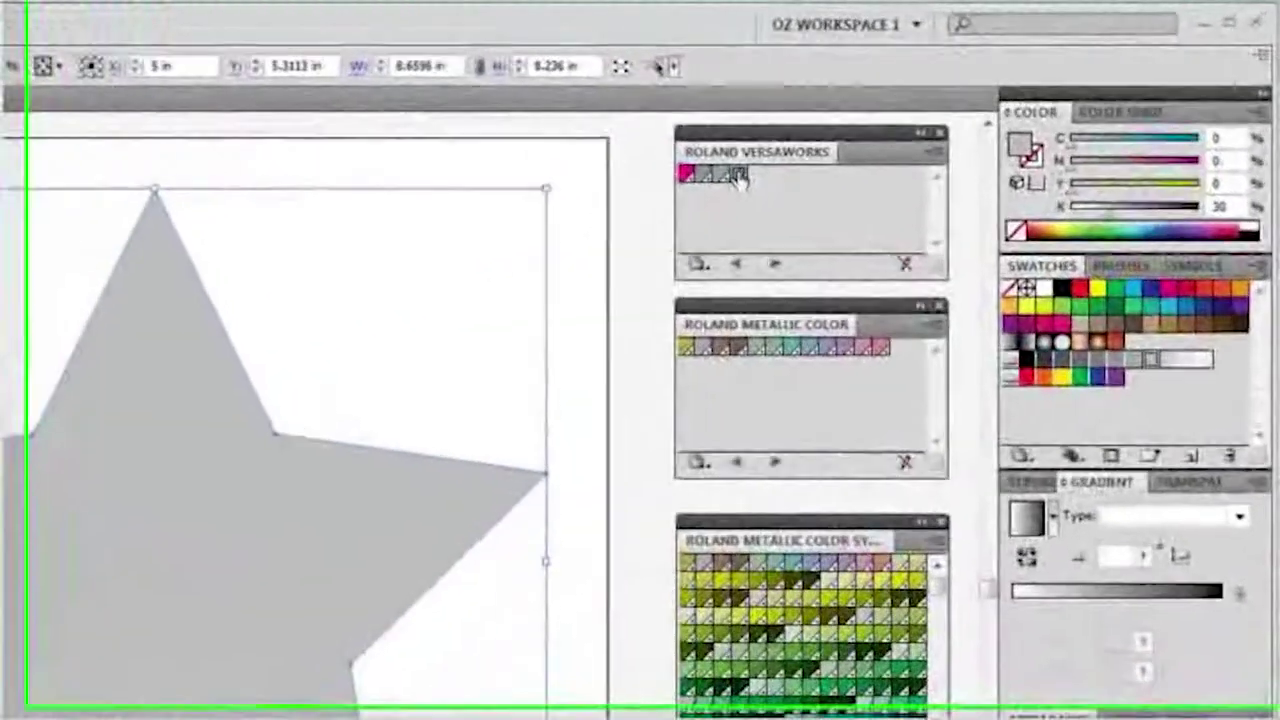
click(939, 113)
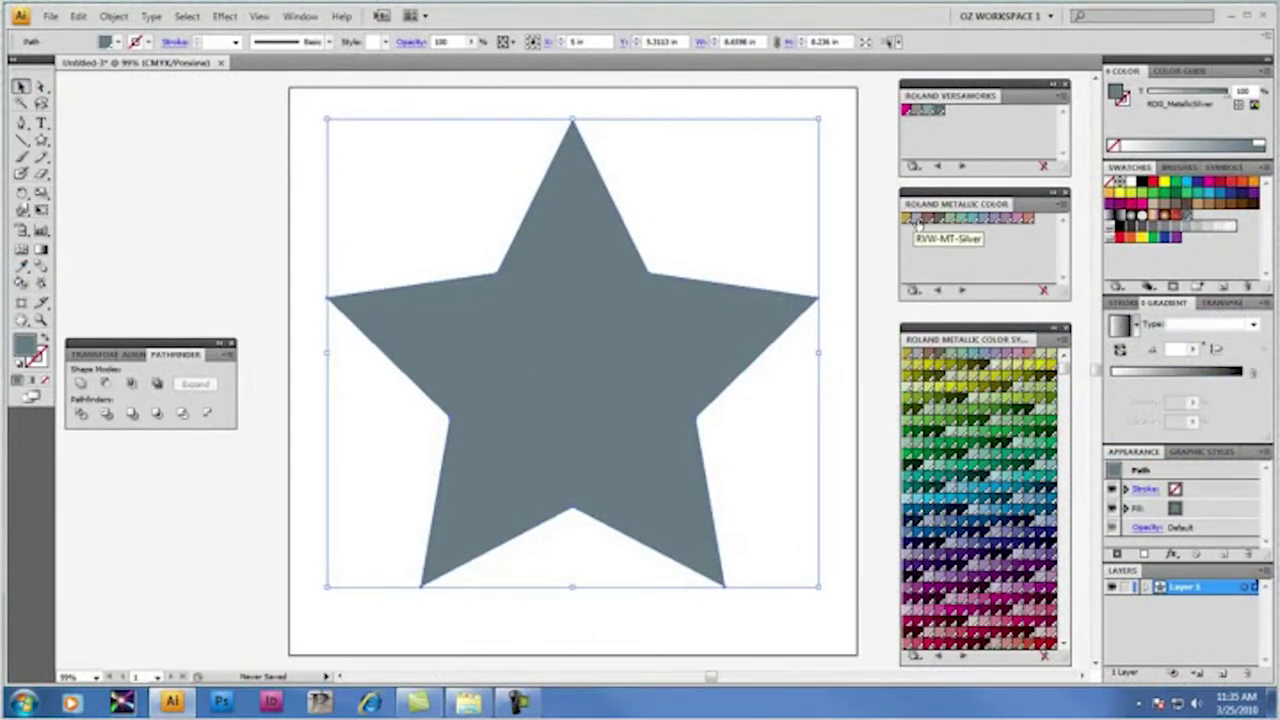
Fill the star with RVW-MT-Silver from Roland Metallic Color, then deselect to judge it.
click(917, 223)
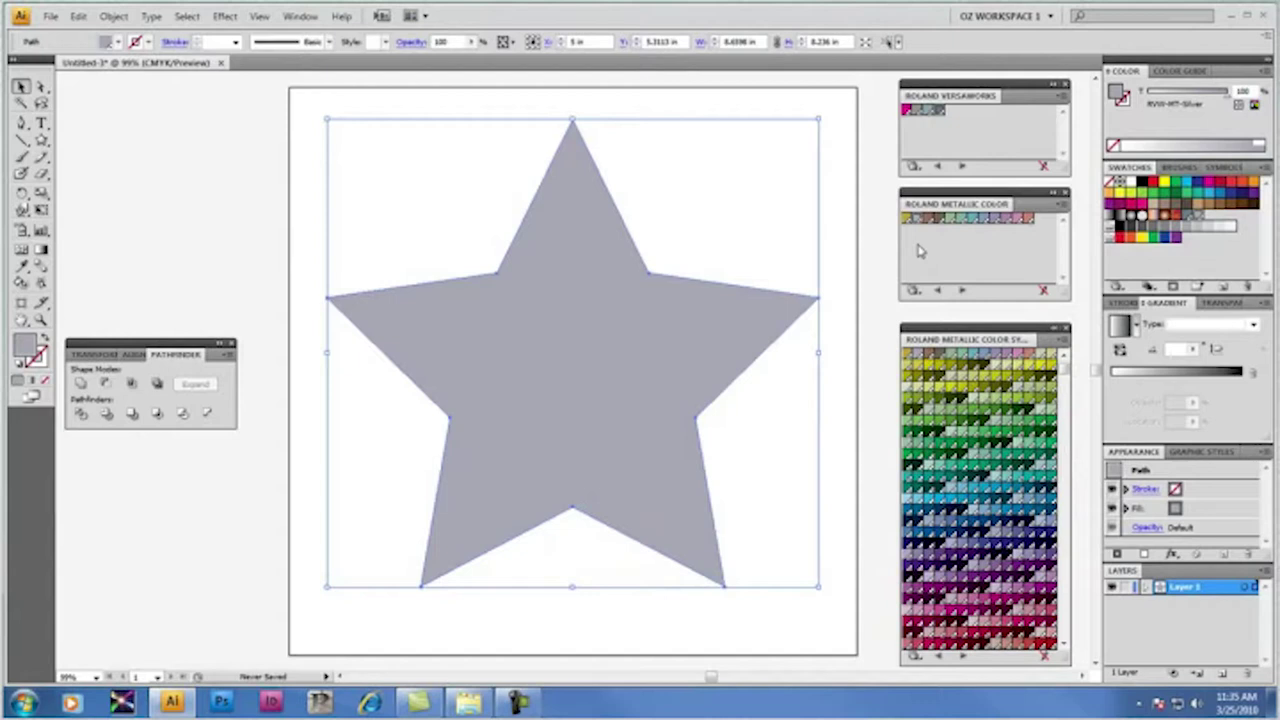
click(873, 260)
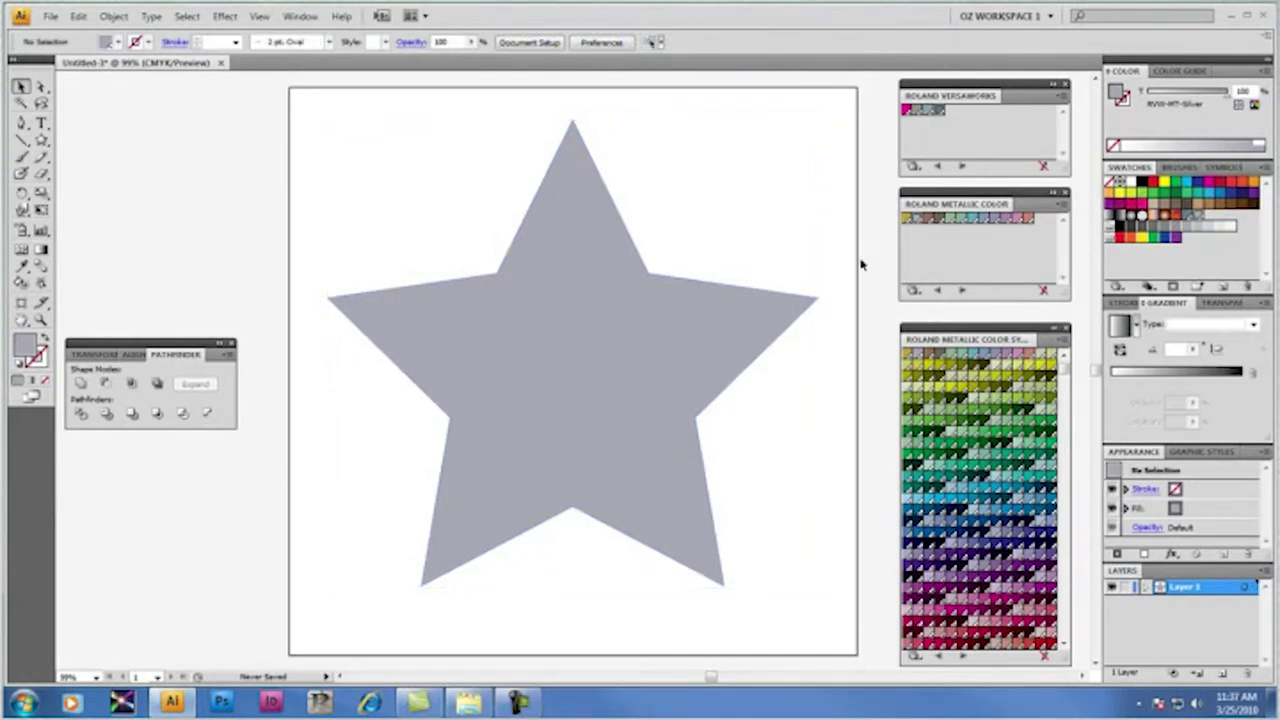
Select the star, apply the RVW-MT-Gold swatch, and deselect it.
click(715, 313)
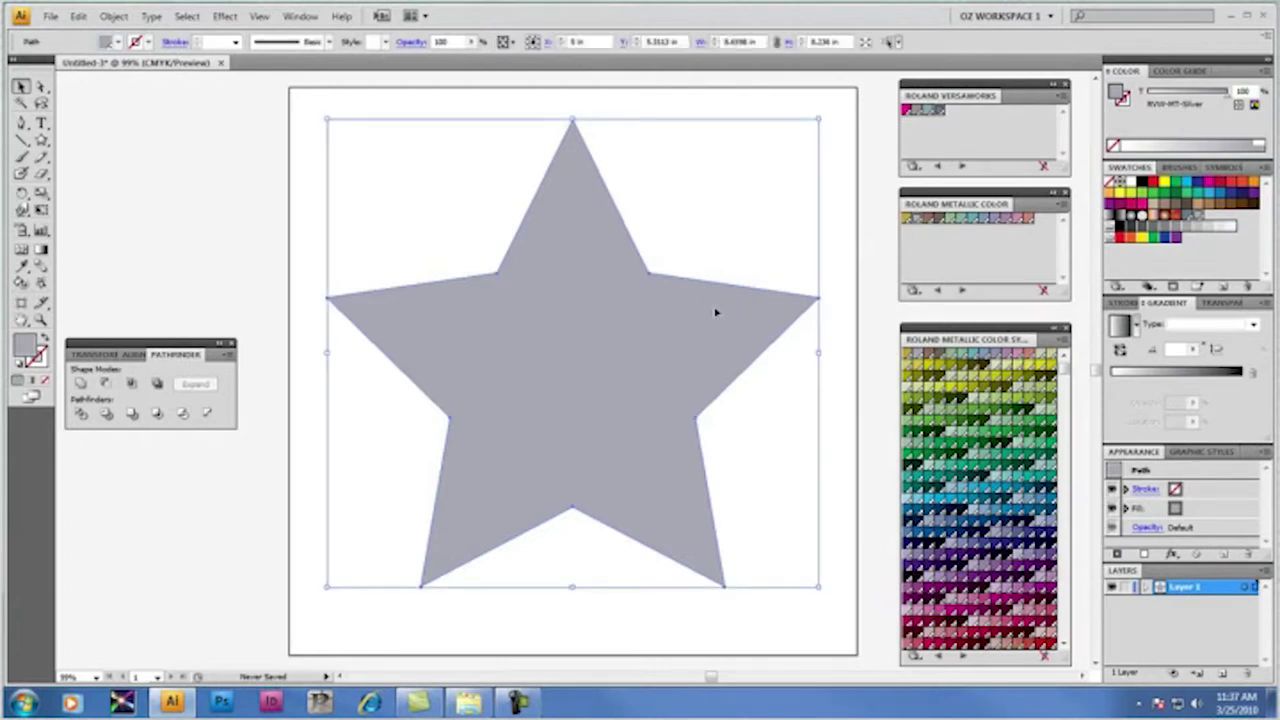
click(905, 219)
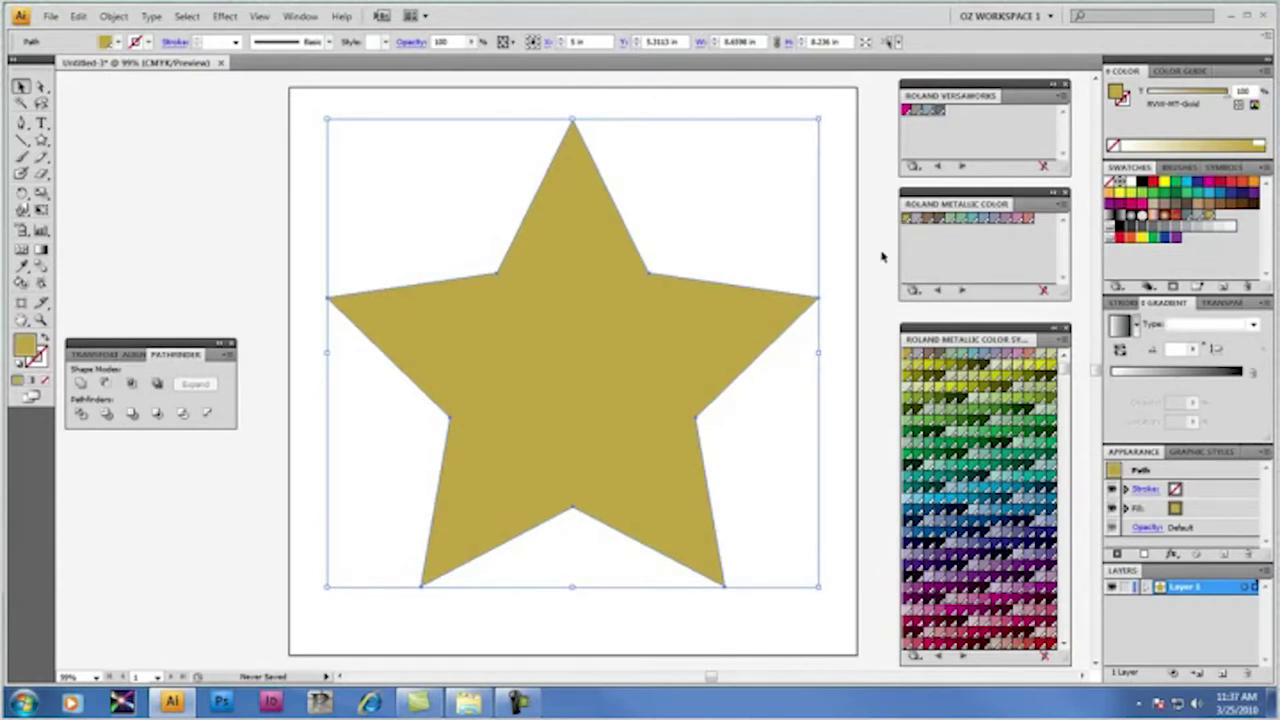
click(882, 257)
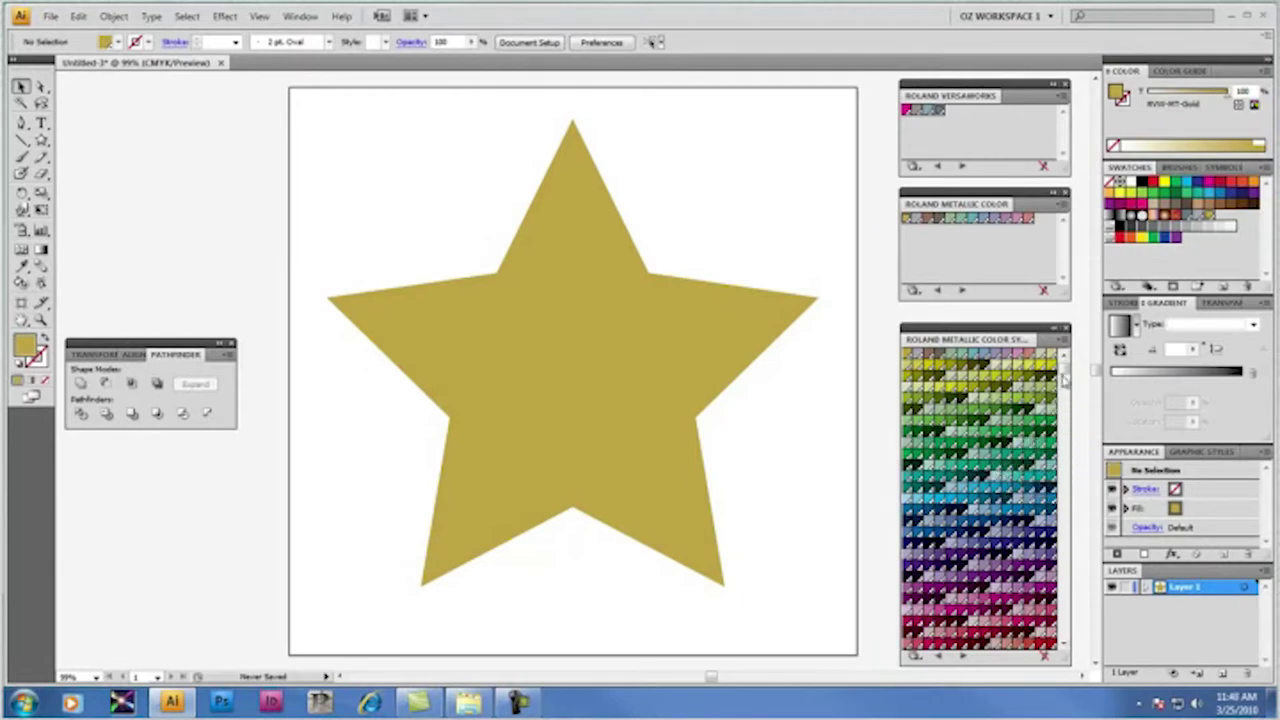
Try Medium and Large Thumbnail views for the System Library swatches, settling on Small List View.
mouse_move(1064, 378)
mouse_down()
mouse_move(1066, 643)
mouse_move(1066, 364)
mouse_up()
click(1062, 342)
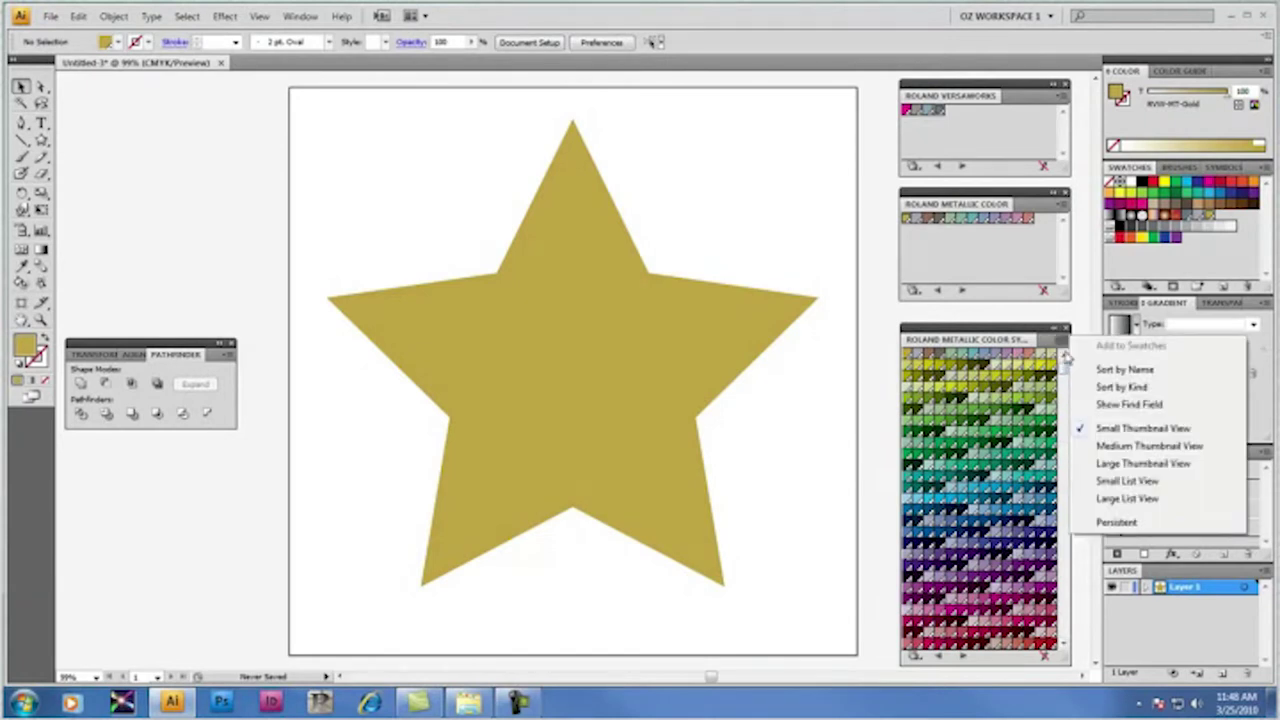
click(1129, 446)
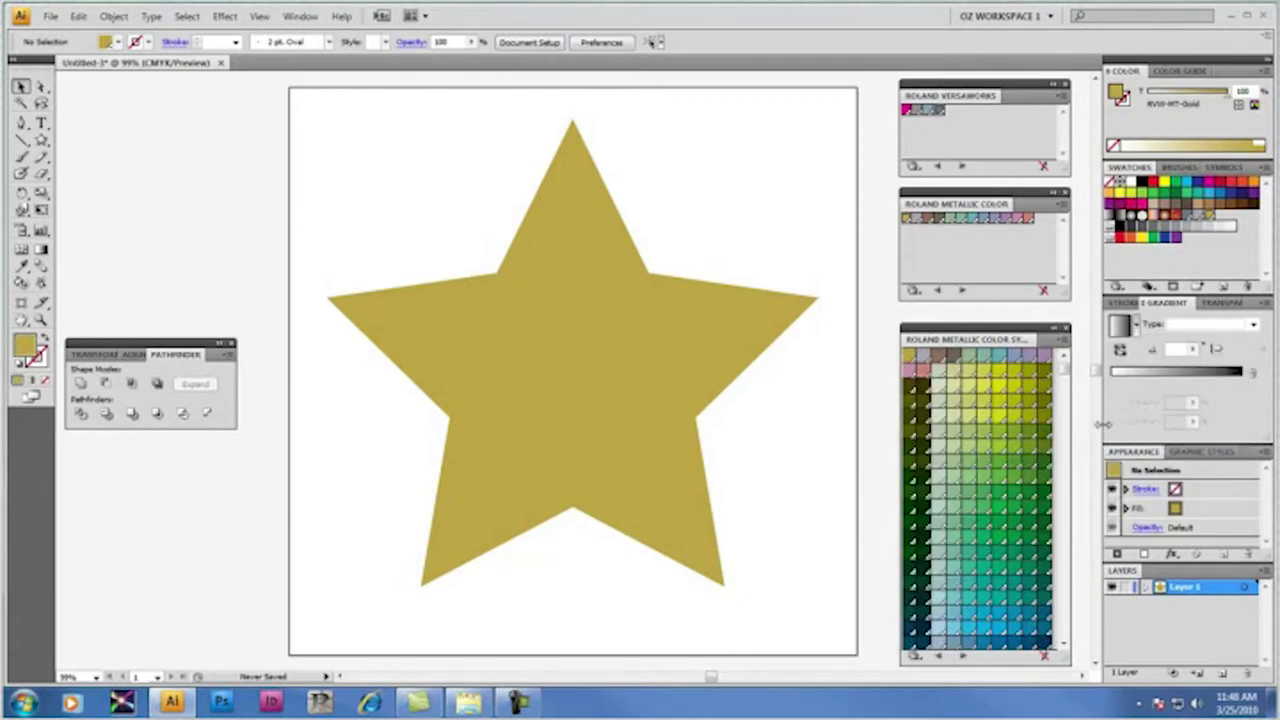
click(1062, 342)
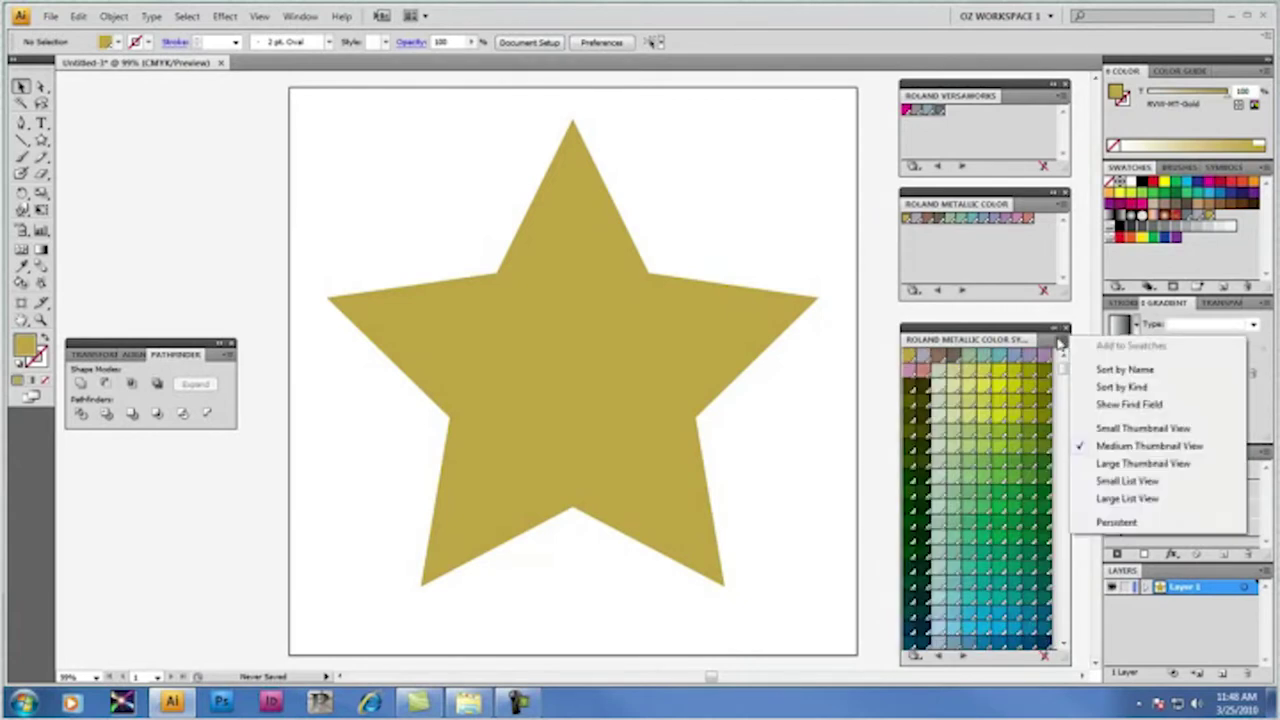
click(1114, 464)
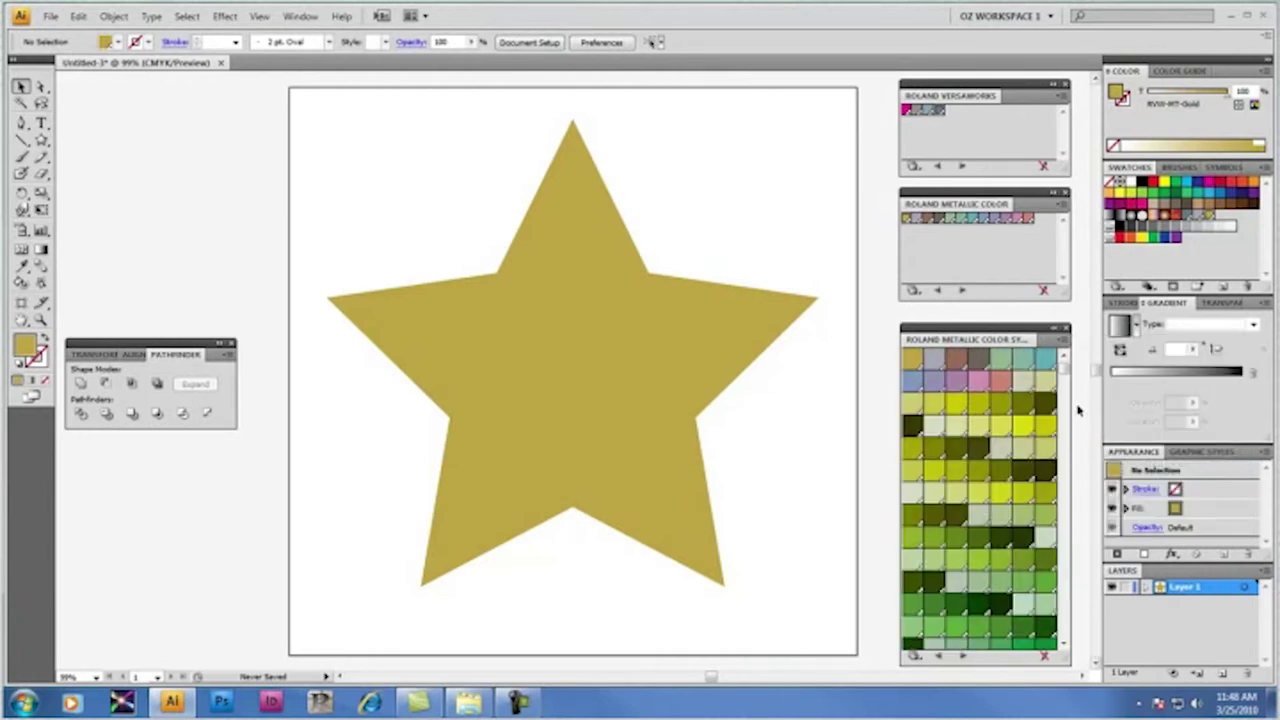
click(1062, 345)
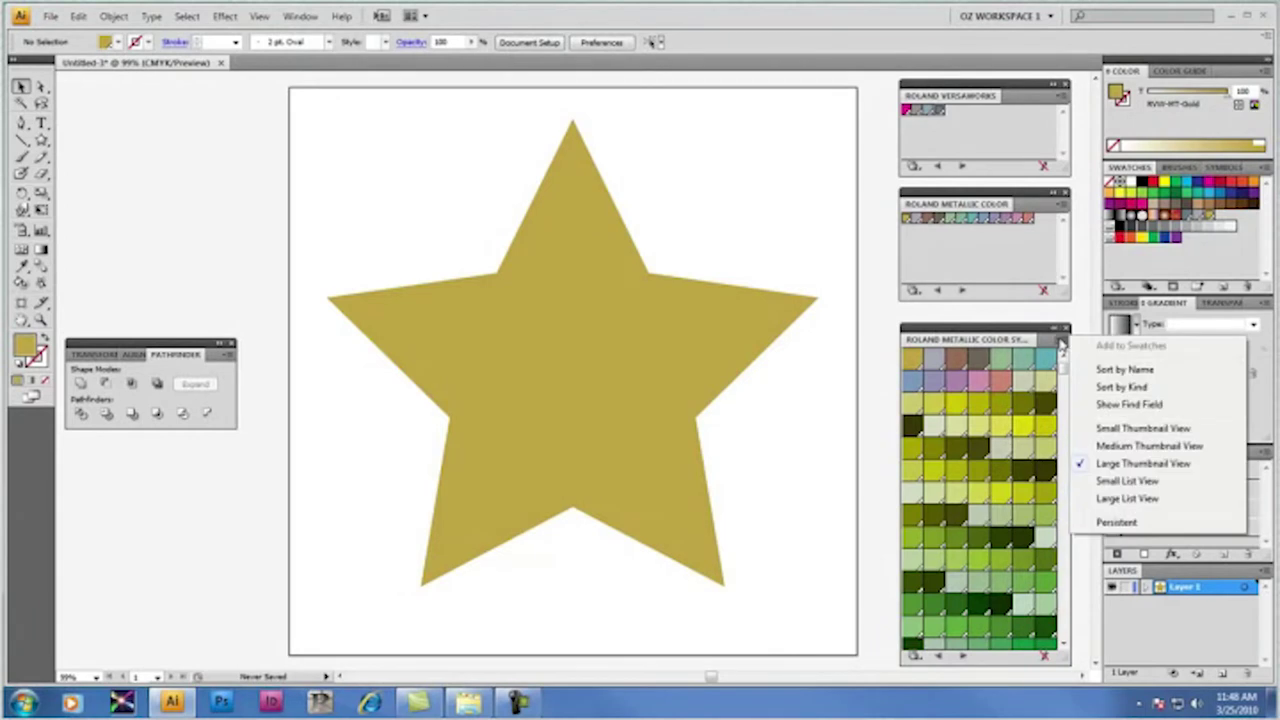
click(1111, 482)
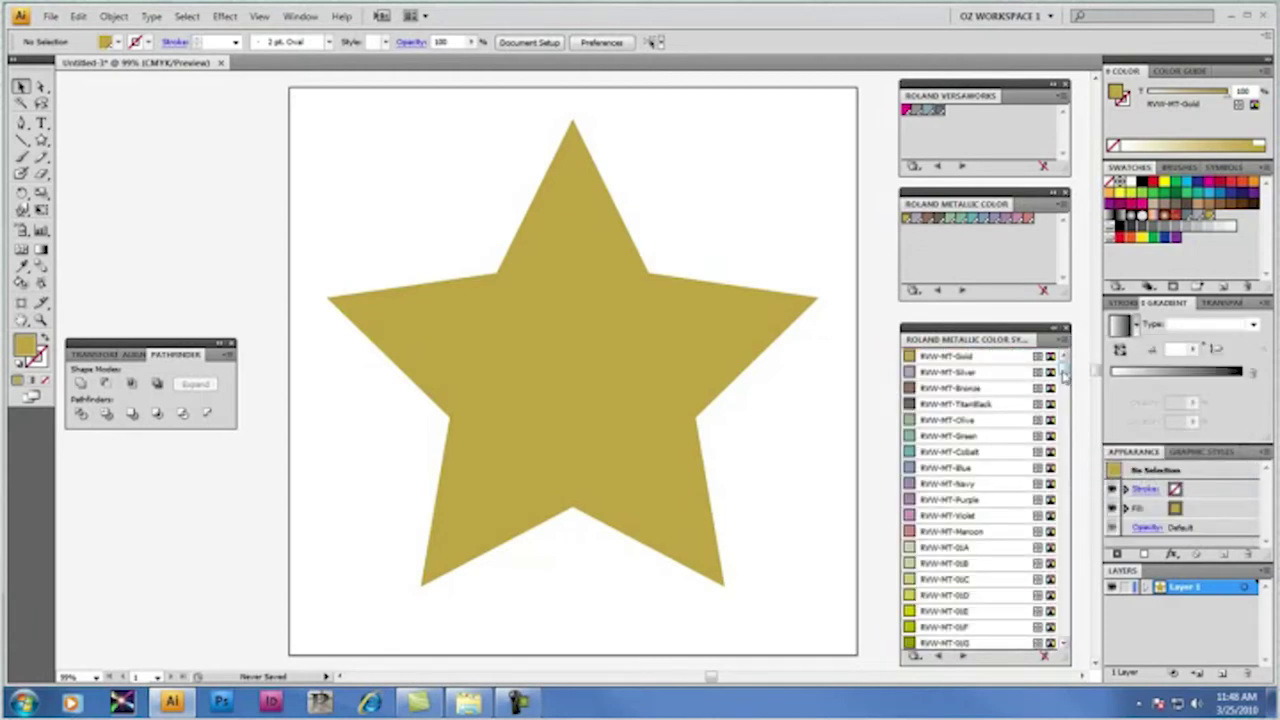
mouse_move(1064, 372)
mouse_down()
mouse_move(1095, 585)
mouse_move(1088, 645)
mouse_move(1074, 366)
mouse_up()
Try RVW-MT-24E on the selected star, then settle on the RDG_MetallicSilver fill.
click(945, 357)
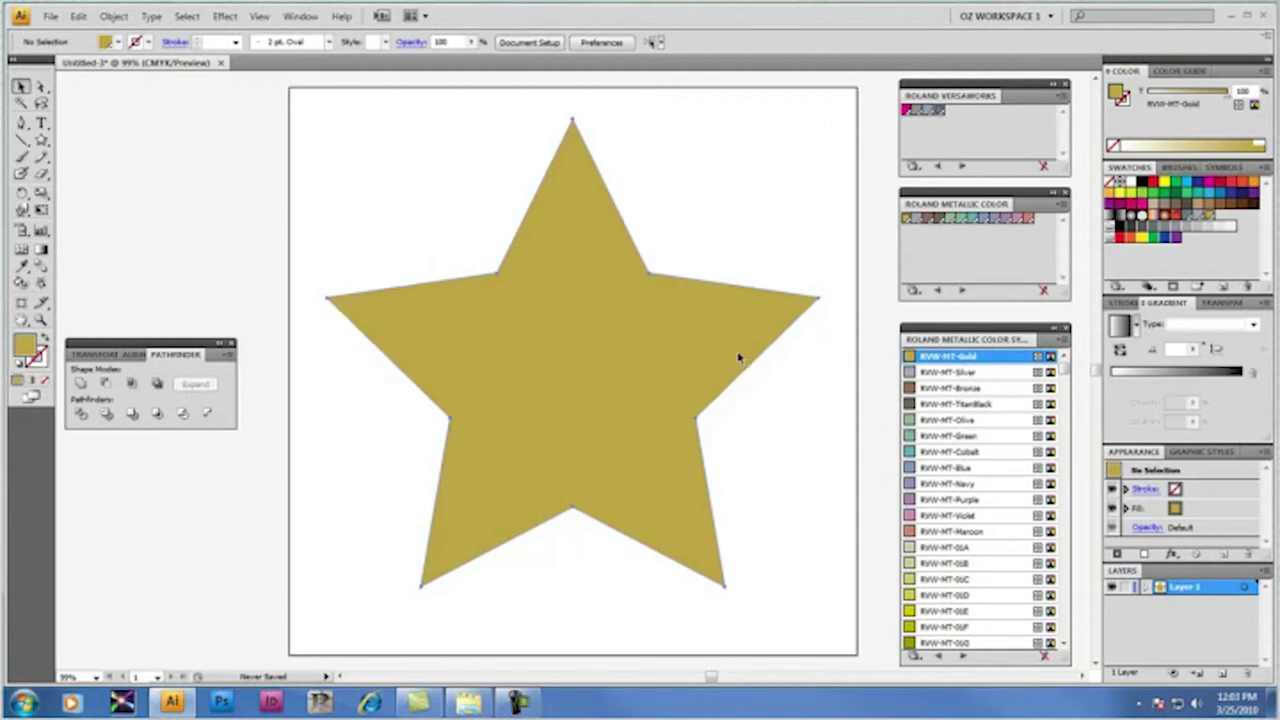
click(740, 358)
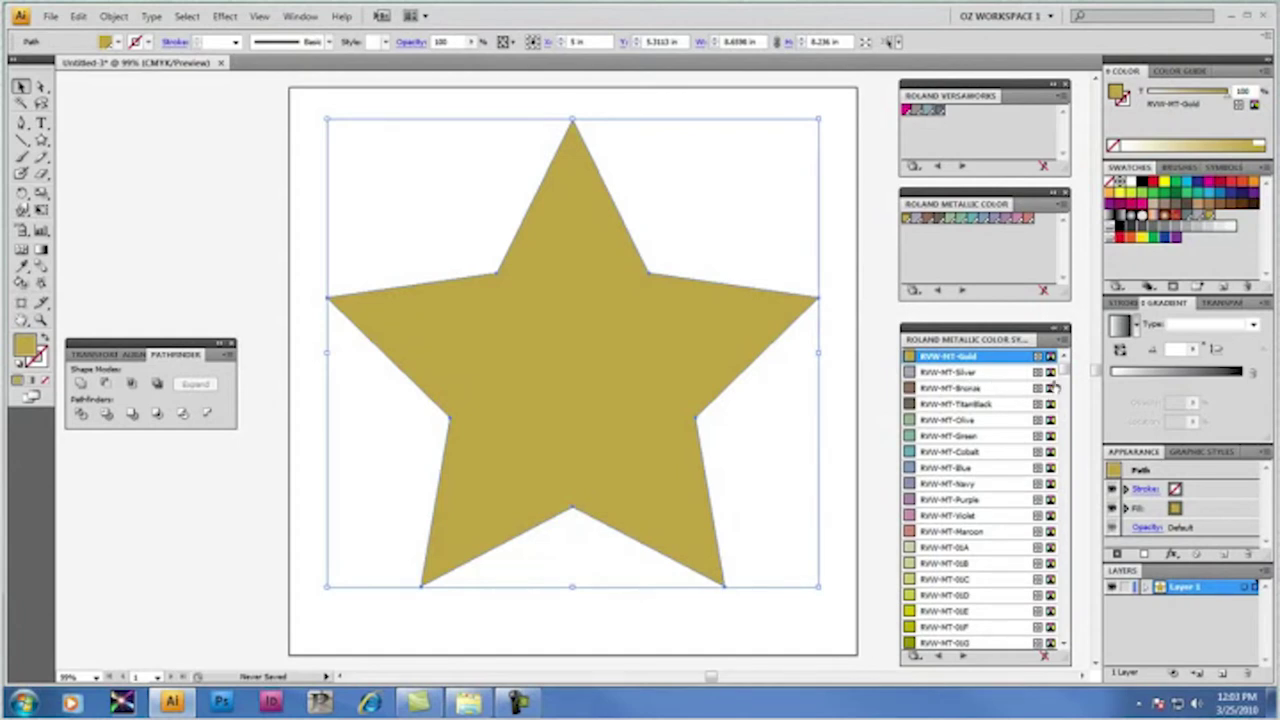
drag(1064, 371, 1065, 610)
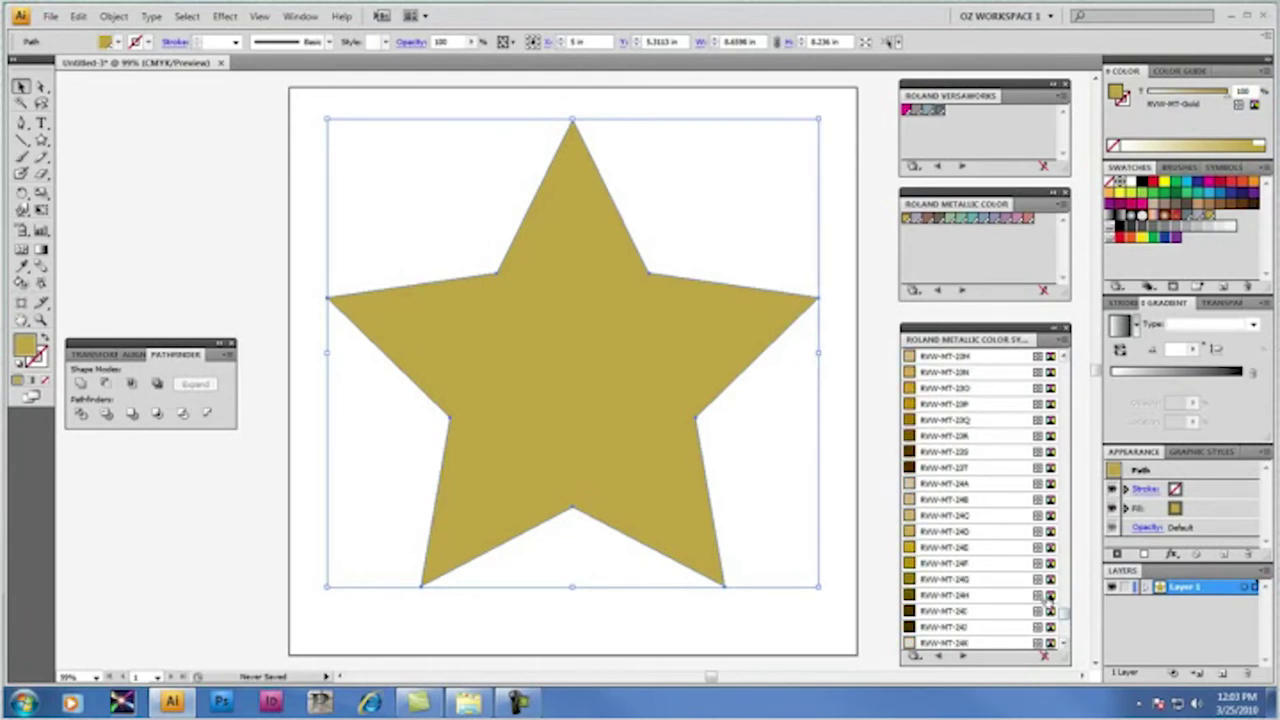
click(1025, 548)
scroll(1025, 555, up, 2)
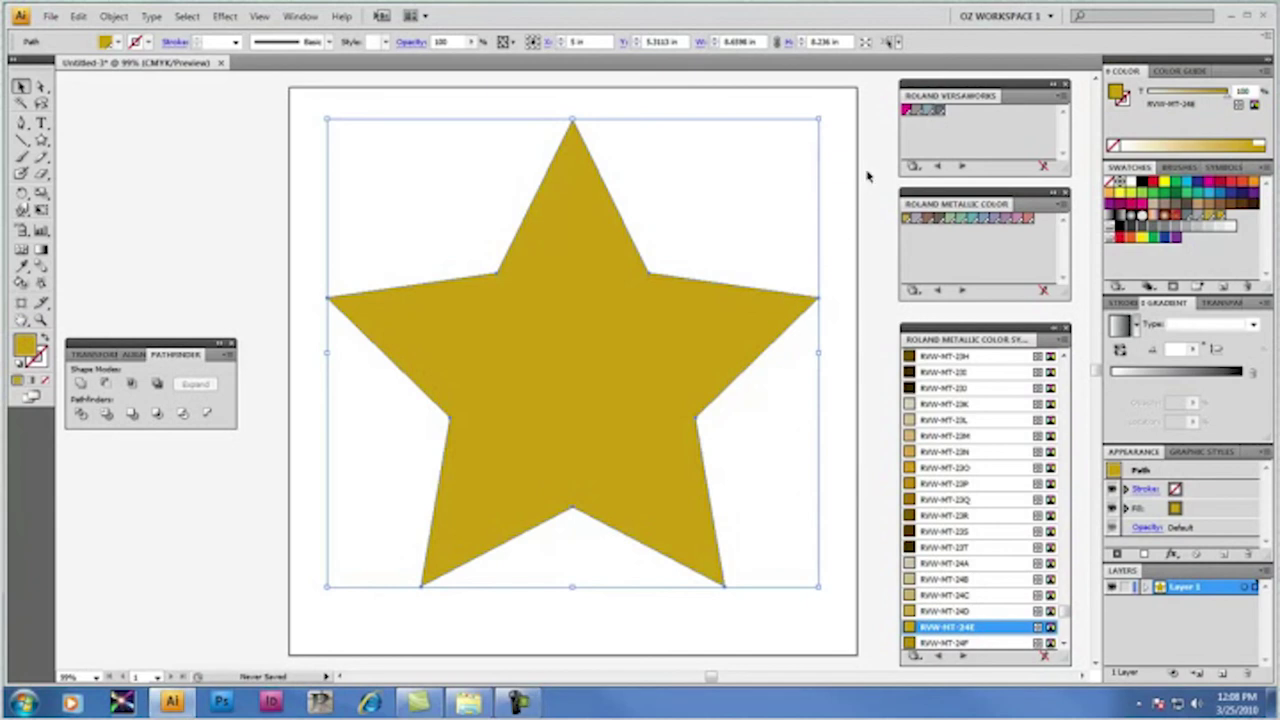
click(940, 116)
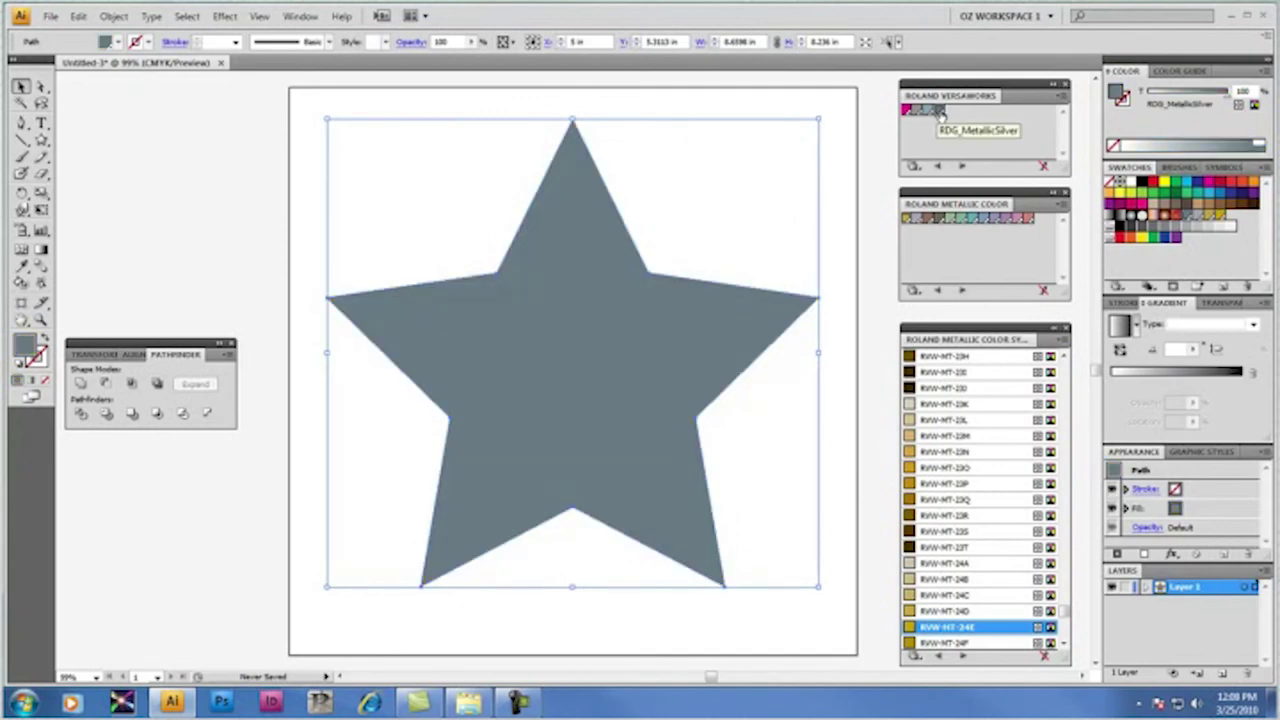